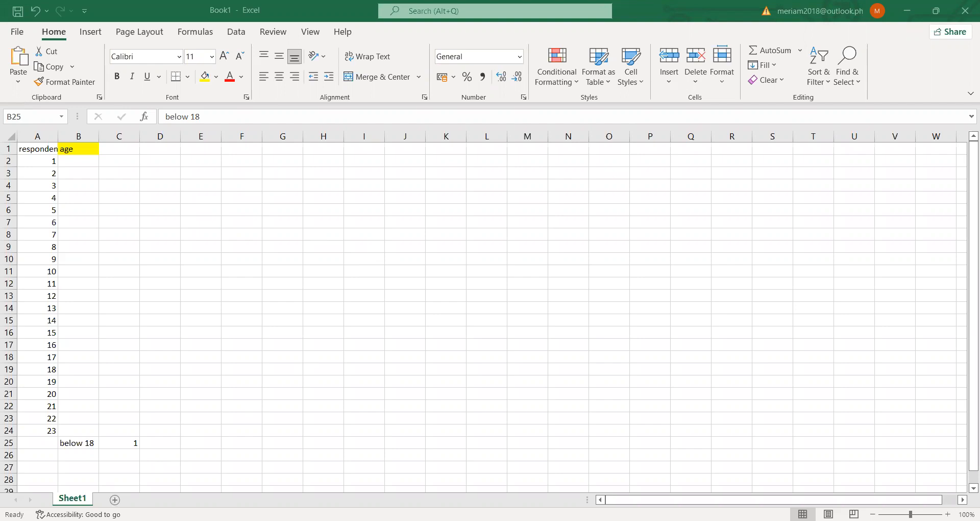
Step: Add a new worksheet and enter the header "respondents" in cell A1
{"action": "left_click", "coordinate": [115, 499]}
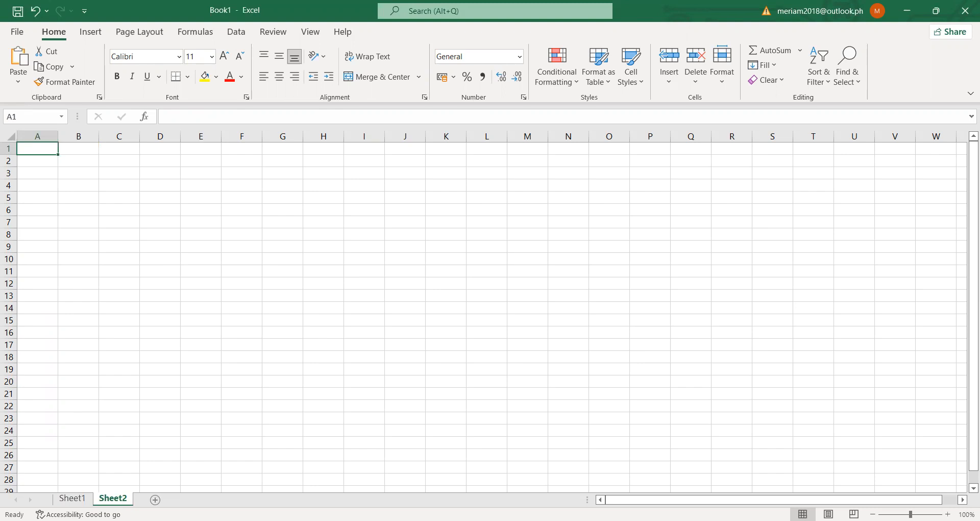
{"action": "left_click", "coordinate": [49, 132]}
{"action": "left_click", "coordinate": [50, 150]}
{"action": "type", "text": "res"}
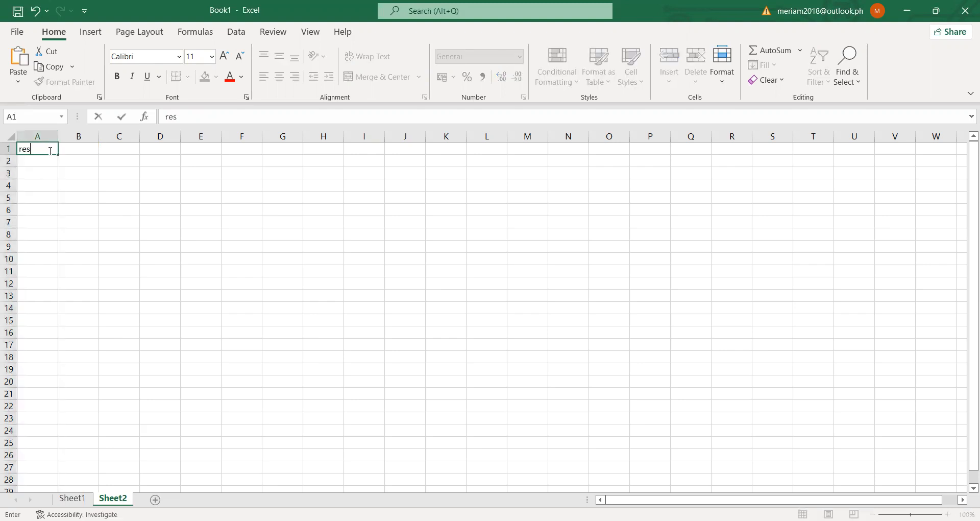
{"action": "type", "text": "podents"}
{"action": "key", "text": "Return"}
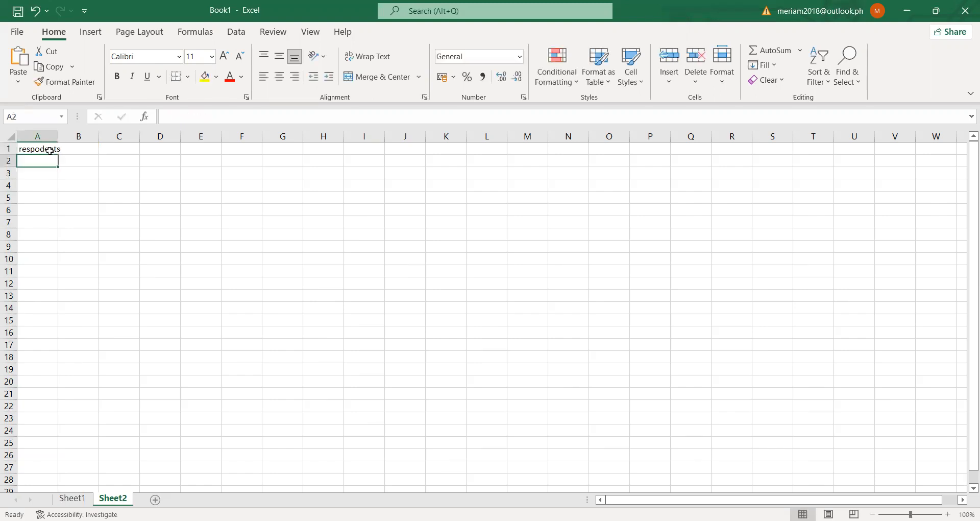
{"action": "left_click", "coordinate": [50, 148]}
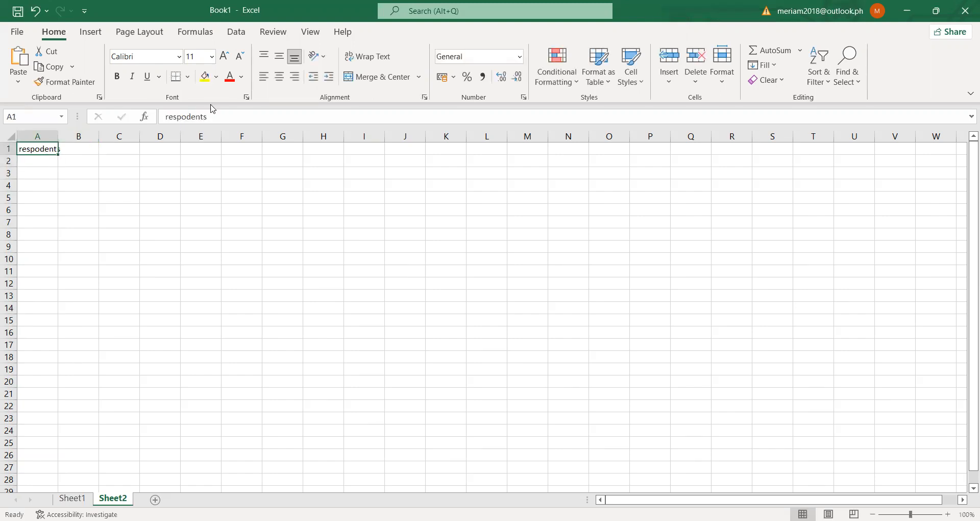
{"action": "left_click", "coordinate": [186, 118]}
{"action": "type", "text": "n"}
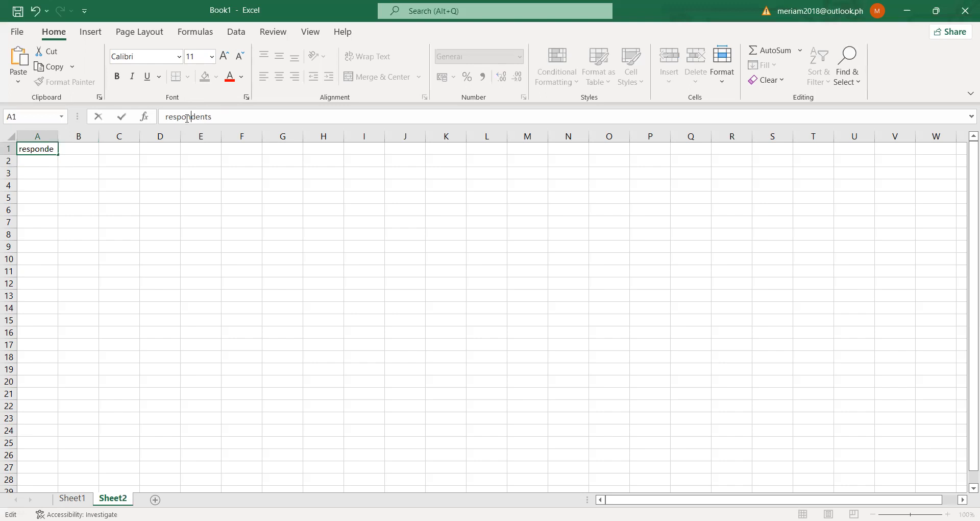
{"action": "left_click", "coordinate": [53, 162]}
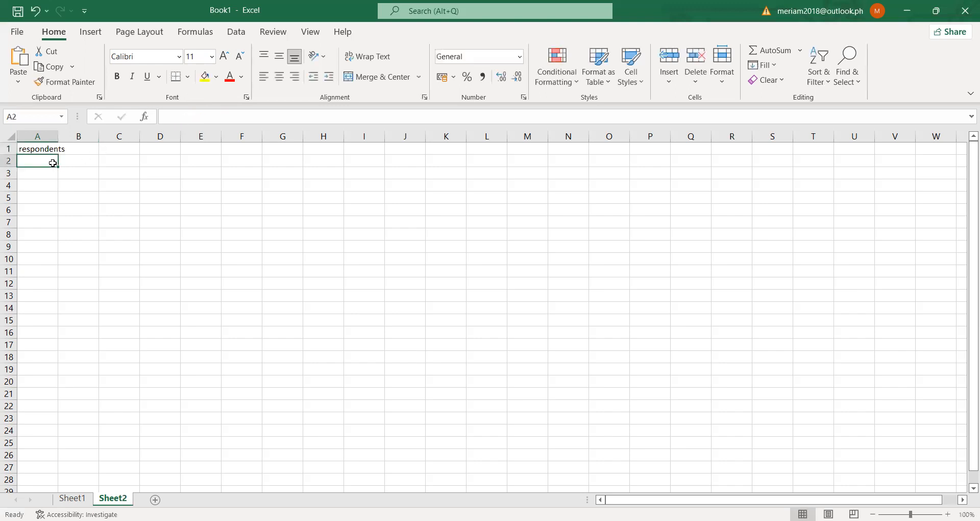
Step: Number the respondents from 1 to 25 in A2:A26 by entering 1 and filling down as a series
{"action": "type", "text": "1"}
{"action": "key", "text": "Return"}
{"action": "left_click", "coordinate": [46, 161]}
{"action": "left_click_drag", "start_coordinate": [58, 167], "coordinate": [56, 202]}
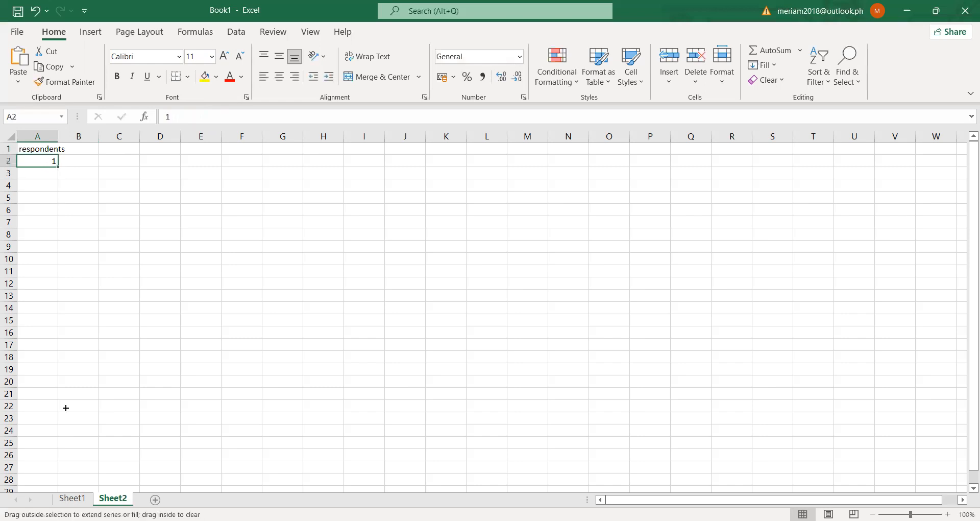
{"action": "left_click_drag", "start_coordinate": [67, 425], "coordinate": [68, 426]}
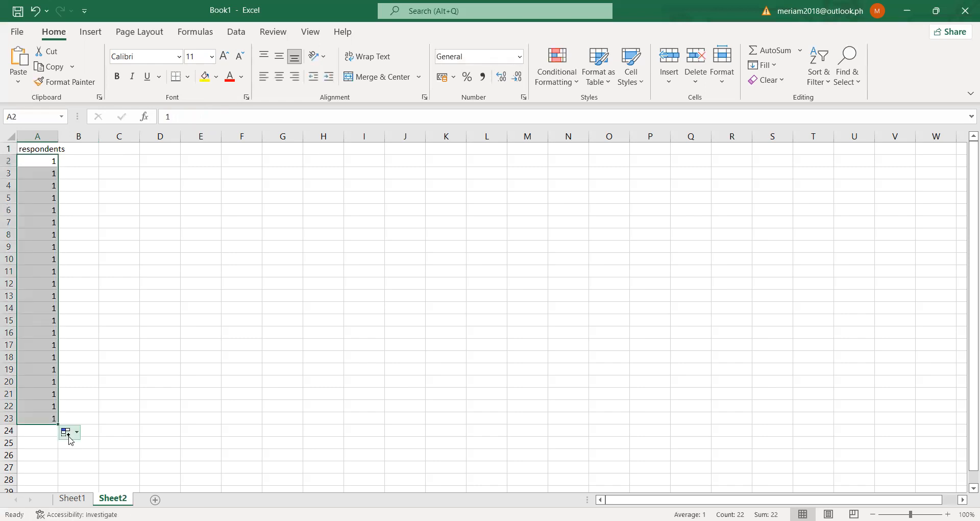
{"action": "left_click", "coordinate": [70, 435]}
{"action": "left_click", "coordinate": [82, 461]}
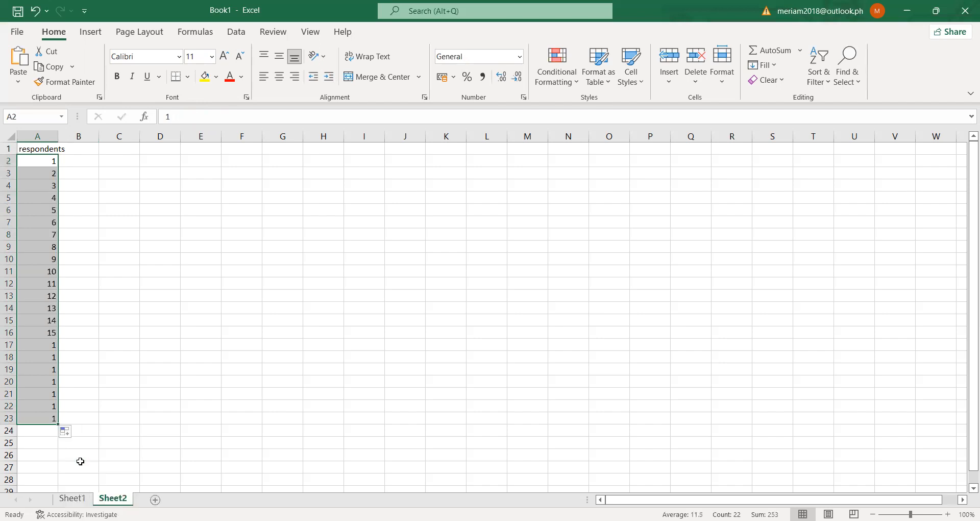
{"action": "left_click_drag", "start_coordinate": [58, 425], "coordinate": [62, 462]}
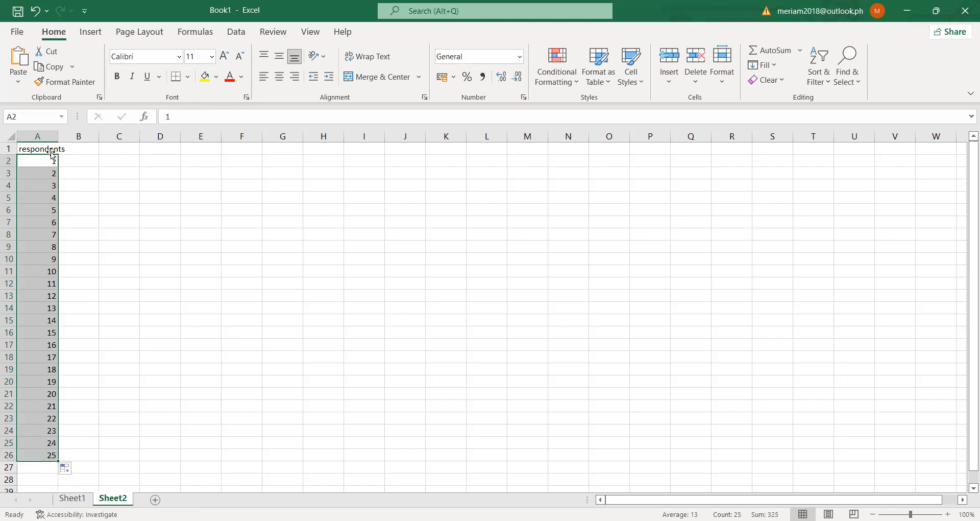
Step: Enter the header "age" in cell B1
{"action": "left_click", "coordinate": [77, 150]}
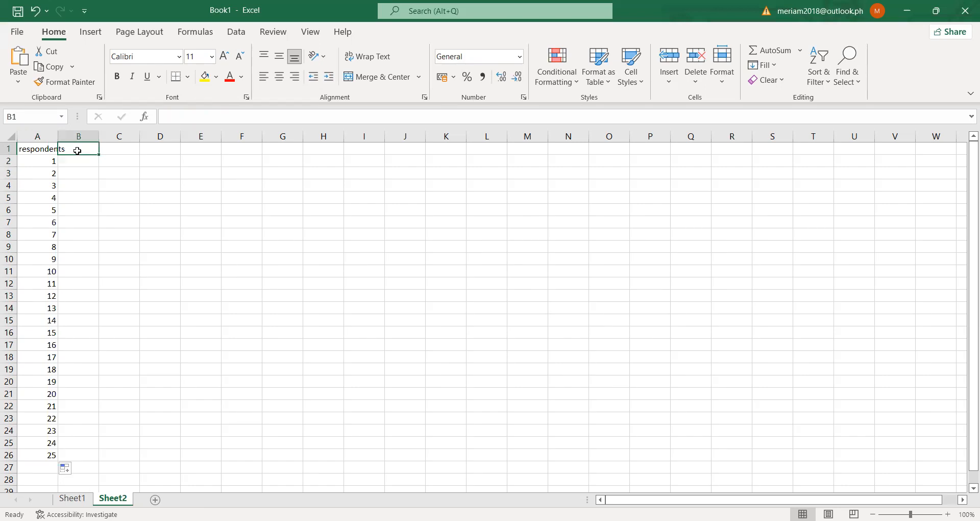
{"action": "type", "text": "age"}
{"action": "key", "text": "Return"}
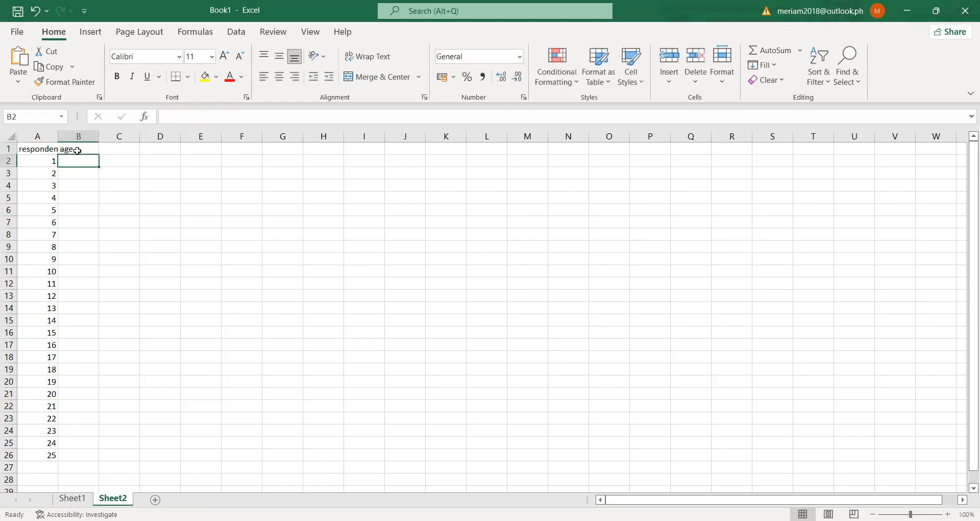
{"action": "left_click", "coordinate": [77, 150]}
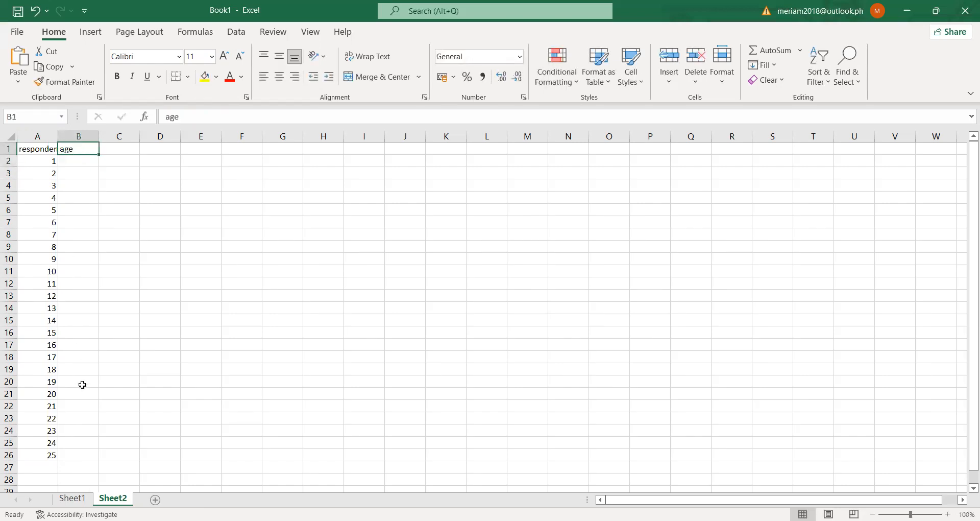
Step: Below the respondent list, enter the age group "below 18" in B27 with its code 1 in C27
{"action": "left_click", "coordinate": [78, 467]}
{"action": "type", "text": "b"}
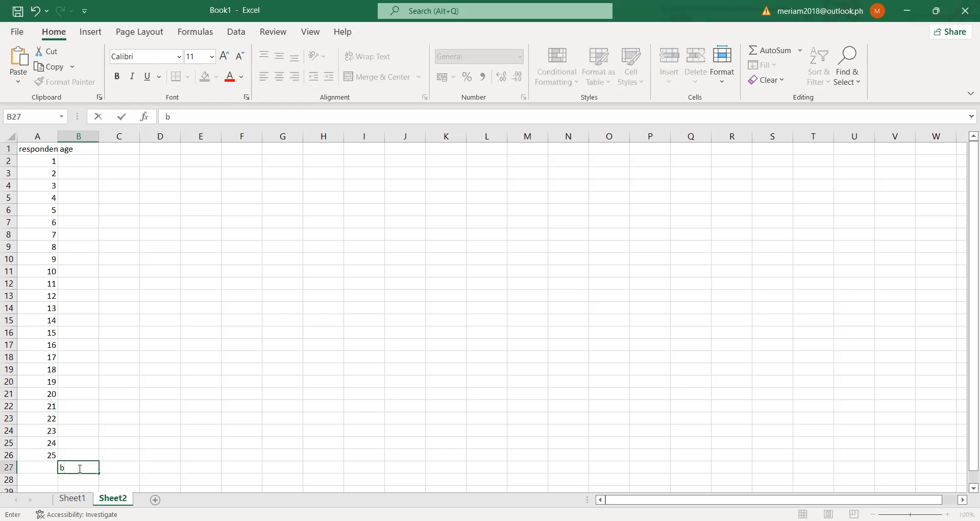
{"action": "type", "text": "elow 18"}
{"action": "key", "text": "Return"}
{"action": "left_click", "coordinate": [79, 468]}
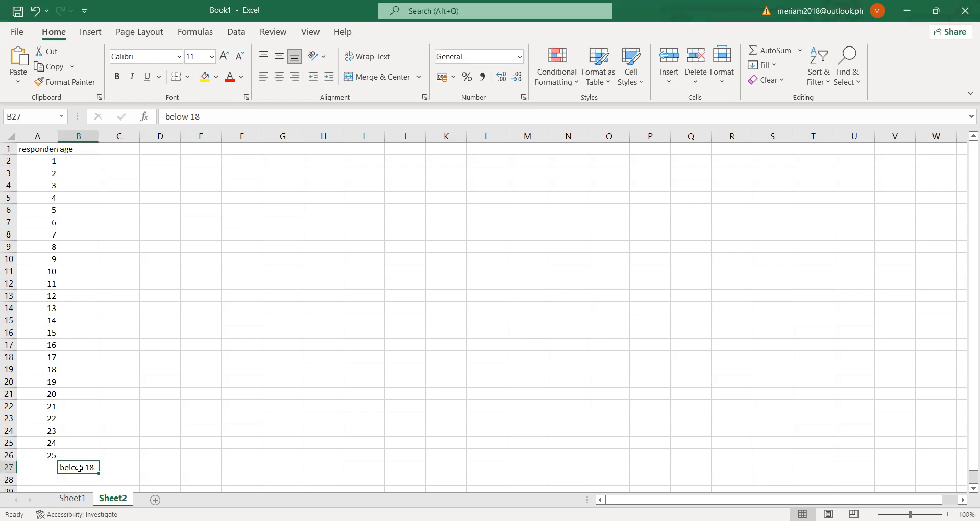
{"action": "key", "text": "Right"}
{"action": "type", "text": "1"}
{"action": "key", "text": "Return"}
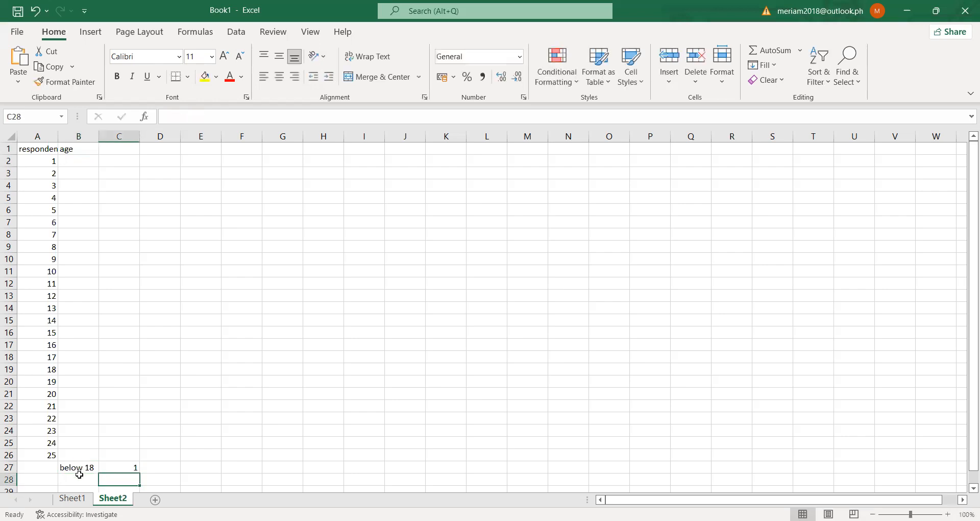
Step: Enter the age group "19-21" in B28 with its code 2 in C28
{"action": "left_click", "coordinate": [79, 477]}
{"action": "type", "text": "19-21"}
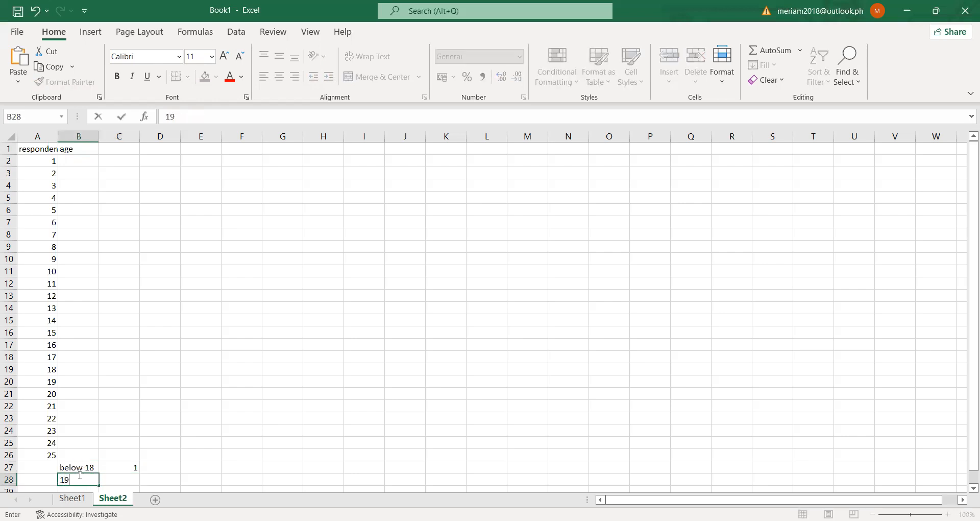
{"action": "key", "text": "Tab"}
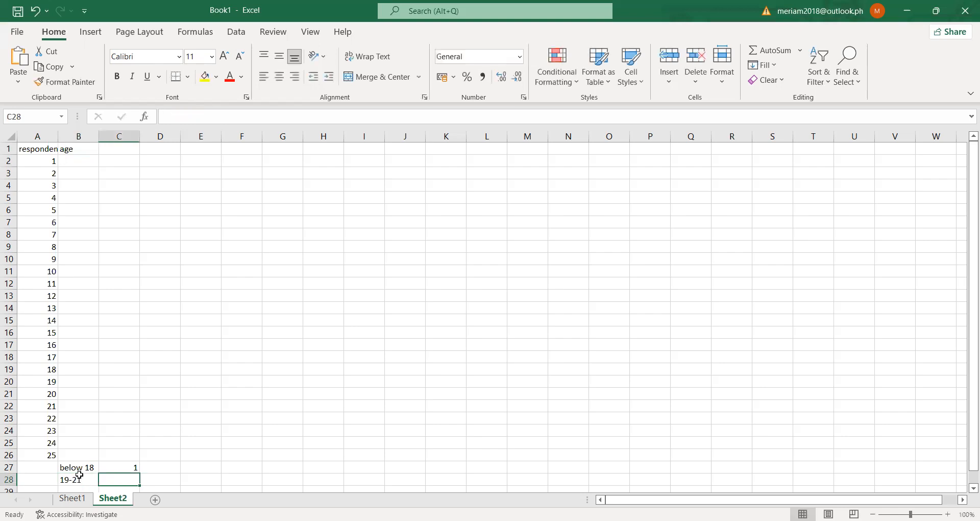
{"action": "type", "text": "2"}
{"action": "key", "text": "Return"}
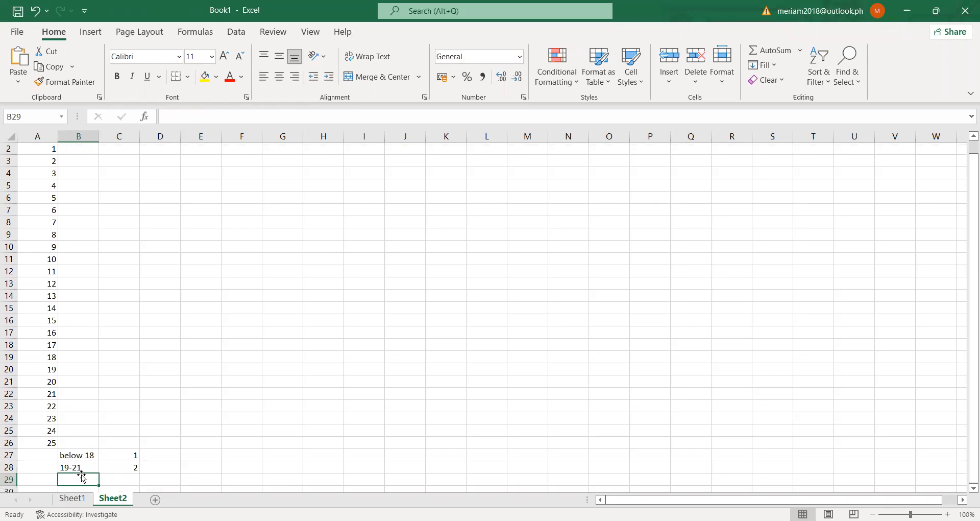
Step: Enter the remaining age codes 3 and 4 in C29 and C30
{"action": "left_click", "coordinate": [121, 480]}
{"action": "type", "text": "3"}
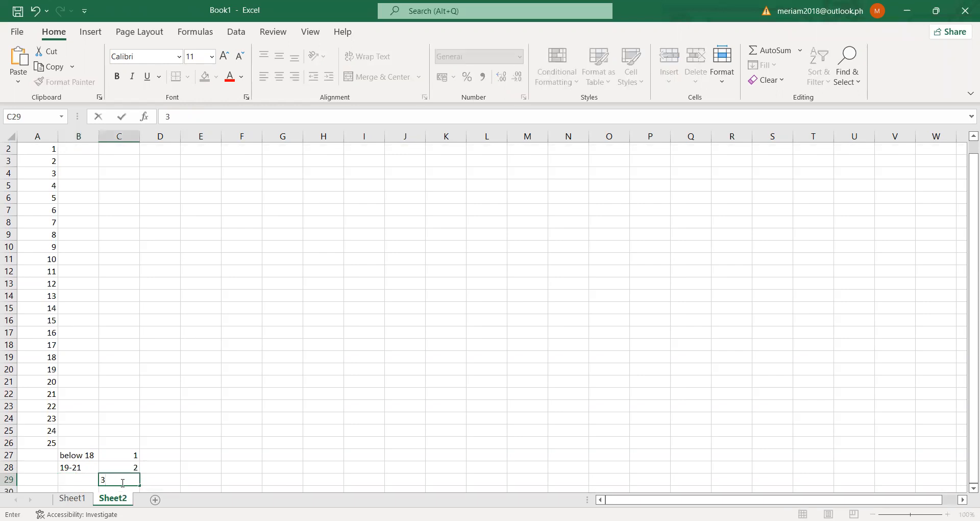
{"action": "key", "text": "Return"}
{"action": "type", "text": "4"}
{"action": "key", "text": "Return"}
Step: Enter age code 1 for the first respondent in cell B2
{"action": "key", "text": "Up"}
{"action": "key", "text": "Up"}
{"action": "key", "text": "Up"}
{"action": "key", "text": "Up"}
{"action": "key", "text": "Up"}
{"action": "key", "text": "Up"}
{"action": "key", "text": "Up"}
{"action": "key", "text": "Up"}
{"action": "key", "text": "Up"}
{"action": "key", "text": "Up"}
{"action": "key", "text": "Up"}
{"action": "key", "text": "Up"}
{"action": "key", "text": "Up"}
{"action": "key", "text": "Up"}
{"action": "key", "text": "Up"}
{"action": "key", "text": "Up"}
{"action": "key", "text": "Up"}
{"action": "key", "text": "Up"}
{"action": "key", "text": "Up"}
{"action": "key", "text": "Up"}
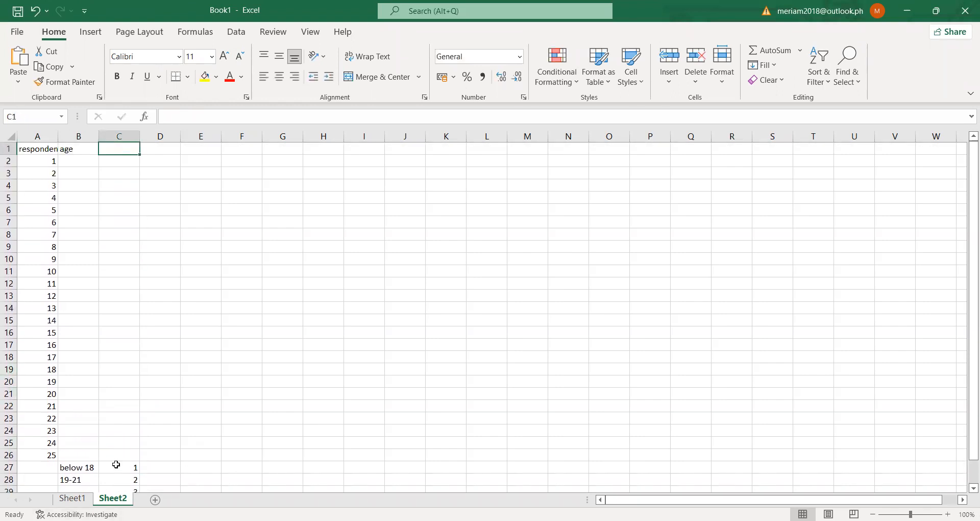
{"action": "left_click", "coordinate": [121, 160]}
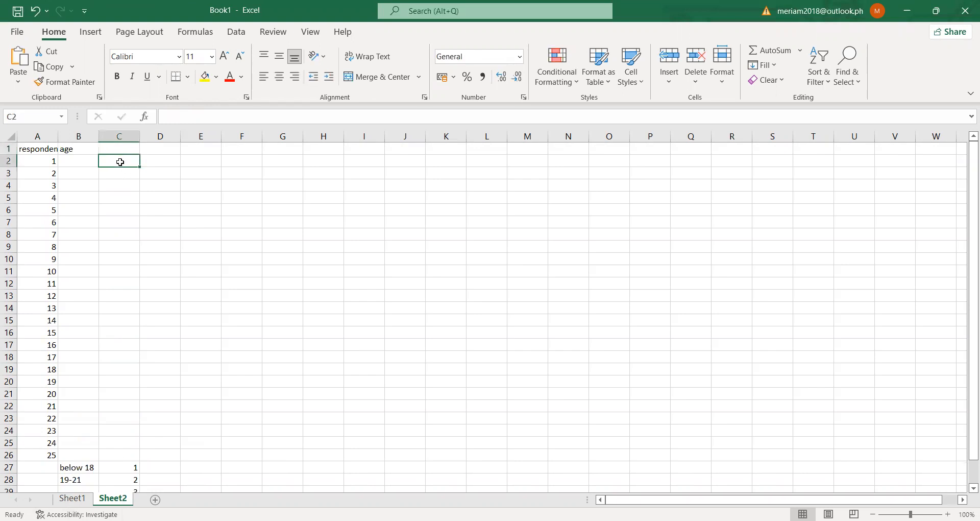
{"action": "left_click", "coordinate": [92, 160]}
{"action": "type", "text": "1"}
{"action": "key", "text": "Return"}
{"action": "key", "text": "ctrl+z"}
{"action": "key", "text": "Down"}
{"action": "key", "text": "Up"}
{"action": "key", "text": "Up"}
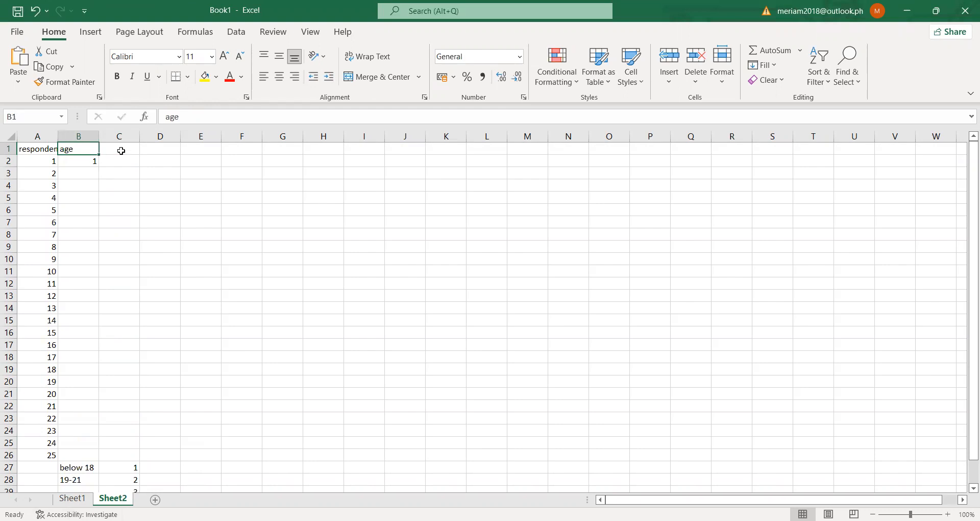
Step: Enter the response label "stronly agree" in F27 with its code 4 in G27
{"action": "left_click", "coordinate": [44, 189]}
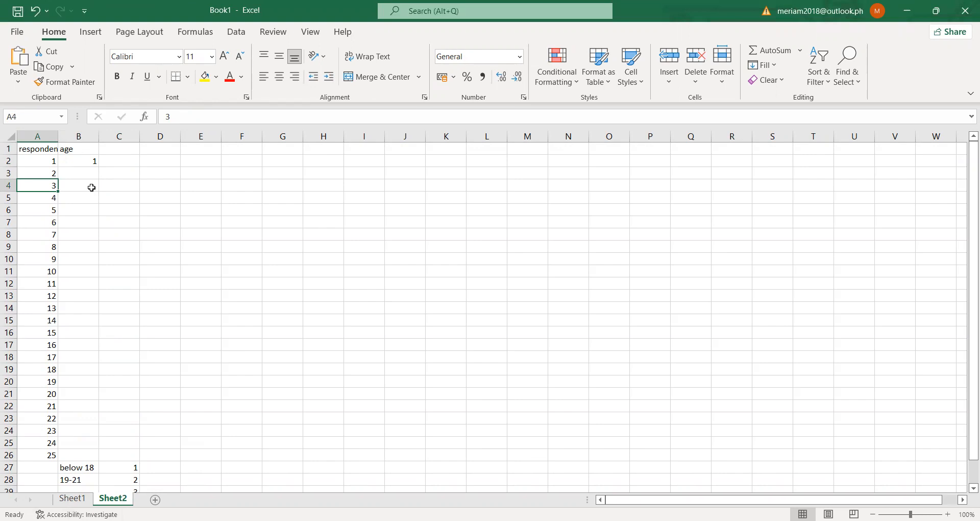
{"action": "left_click", "coordinate": [126, 148]}
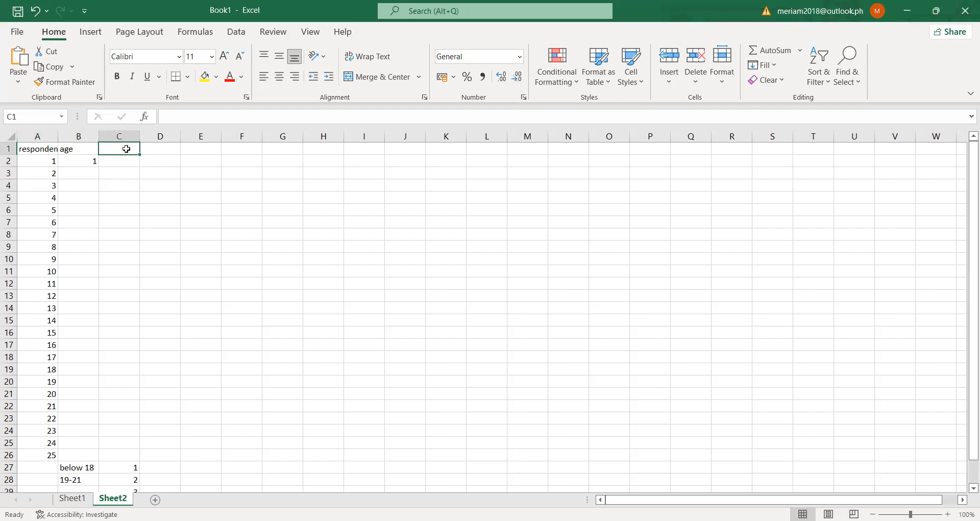
{"action": "key", "text": "Down"}
{"action": "key", "text": "Down"}
{"action": "key", "text": "Down"}
{"action": "key", "text": "Down"}
{"action": "key", "text": "Down"}
{"action": "key", "text": "Down"}
{"action": "key", "text": "Down"}
{"action": "key", "text": "Down"}
{"action": "key", "text": "Down"}
{"action": "key", "text": "Down"}
{"action": "key", "text": "Down"}
{"action": "key", "text": "Down"}
{"action": "key", "text": "Down"}
{"action": "key", "text": "Down"}
{"action": "key", "text": "Down"}
{"action": "key", "text": "Down"}
{"action": "key", "text": "Down"}
{"action": "key", "text": "Down"}
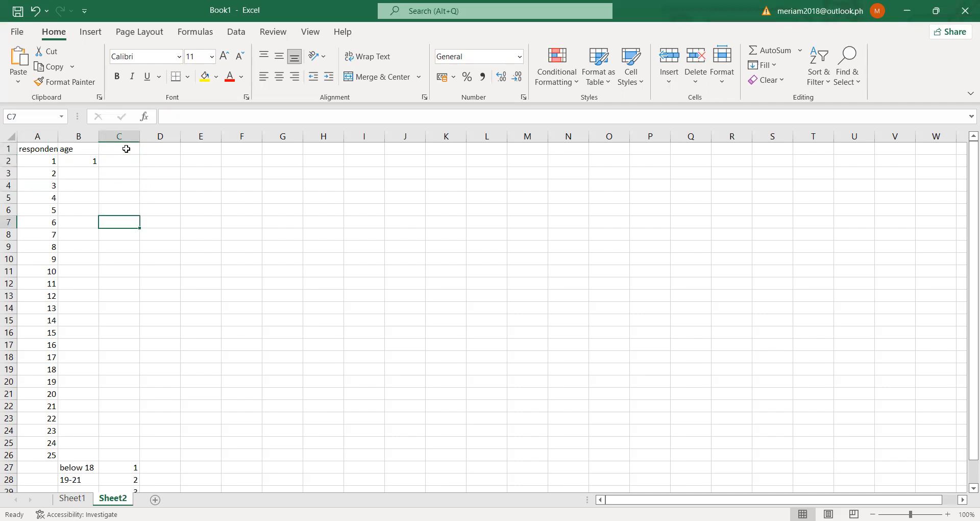
{"action": "key", "text": "Right"}
{"action": "key", "text": "Down"}
{"action": "key", "text": "Down"}
{"action": "key", "text": "Down"}
{"action": "key", "text": "Right"}
{"action": "key", "text": "Right"}
{"action": "key", "text": "Down"}
{"action": "key", "text": "Down"}
{"action": "key", "text": "Down"}
{"action": "key", "text": "Down"}
{"action": "key", "text": "Down"}
{"action": "key", "text": "Down"}
{"action": "key", "text": "Down"}
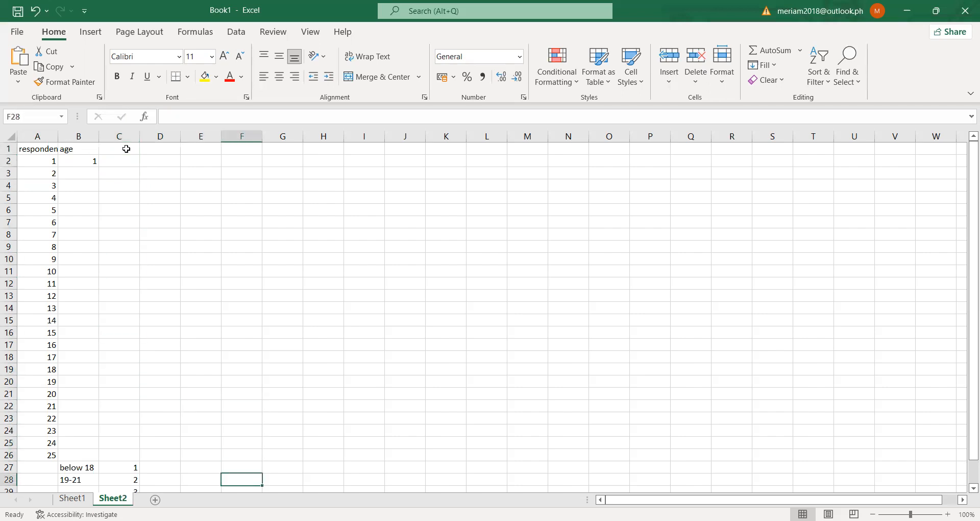
{"action": "key", "text": "Up"}
{"action": "key", "text": "Up"}
{"action": "type", "text": "strni"}
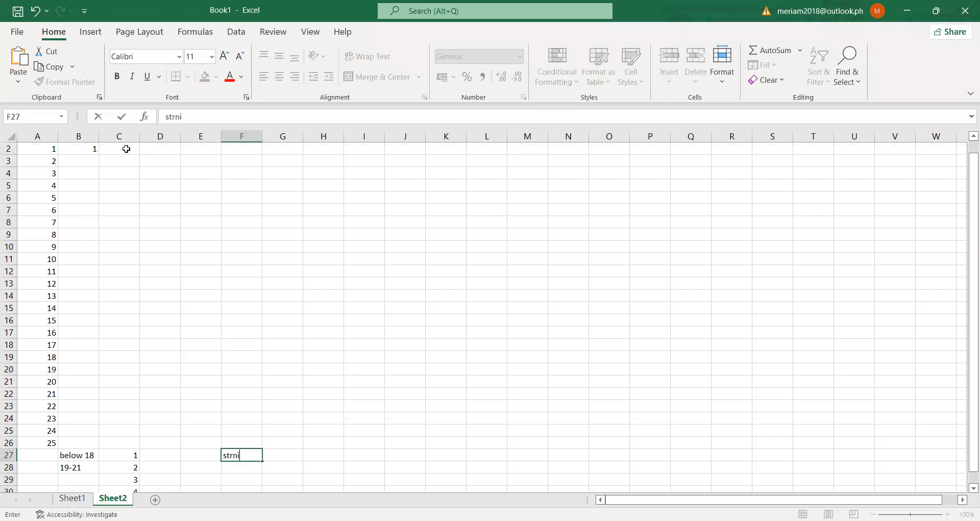
{"action": "key", "text": "BackSpace"}
{"action": "key", "text": "BackSpace"}
{"action": "type", "text": "only agree"}
{"action": "key", "text": "Tab"}
{"action": "type", "text": "4"}
{"action": "key", "text": "Return"}
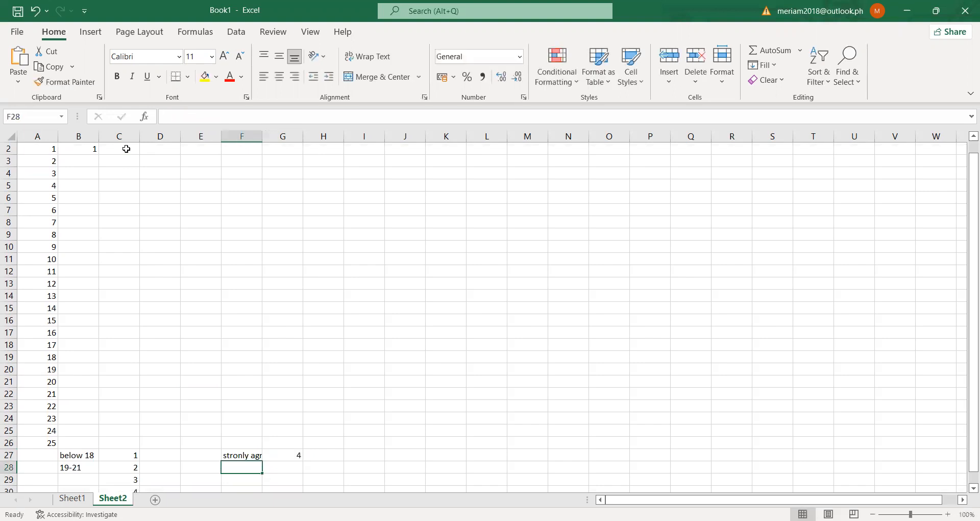
Step: Enter the response codes 3, 2 and 1 in G28:G30
{"action": "key", "text": "Tab"}
{"action": "type", "text": "3"}
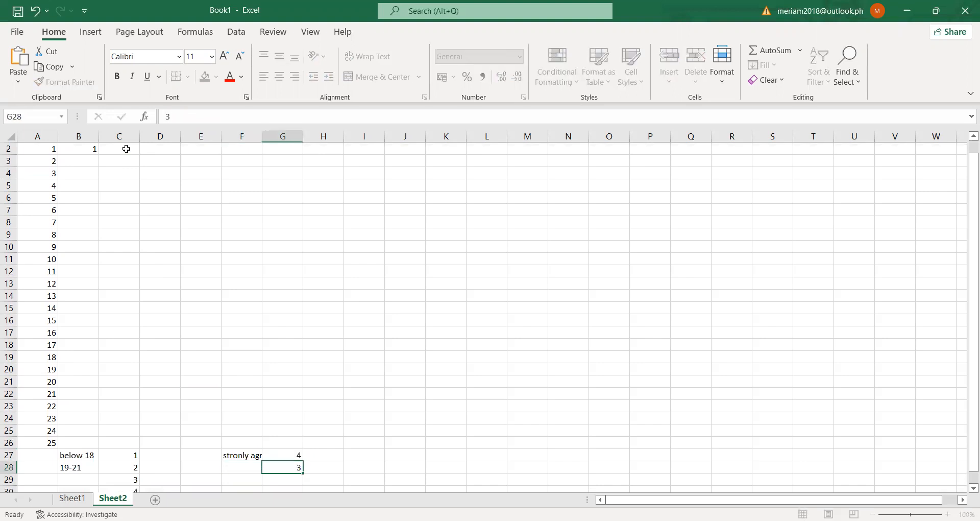
{"action": "key", "text": "Return"}
{"action": "type", "text": "2"}
{"action": "key", "text": "Return"}
{"action": "type", "text": "1"}
{"action": "key", "text": "Left"}
Step: Label the response codes in F28:F30 as "agree", "disagree" and "strongly disagree"
{"action": "key", "text": "Left"}
{"action": "key", "text": "Up"}
{"action": "key", "text": "Up"}
{"action": "key", "text": "Right"}
{"action": "type", "text": "agree"}
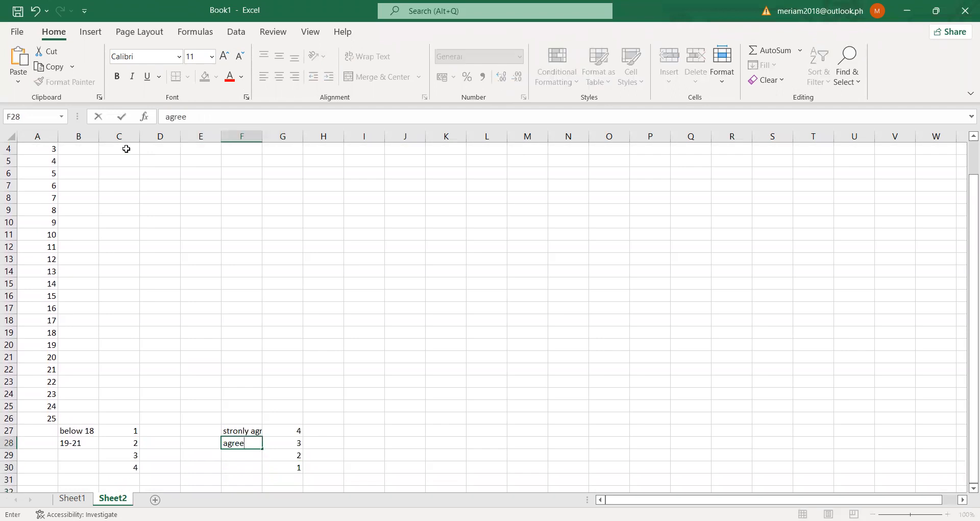
{"action": "key", "text": "Return"}
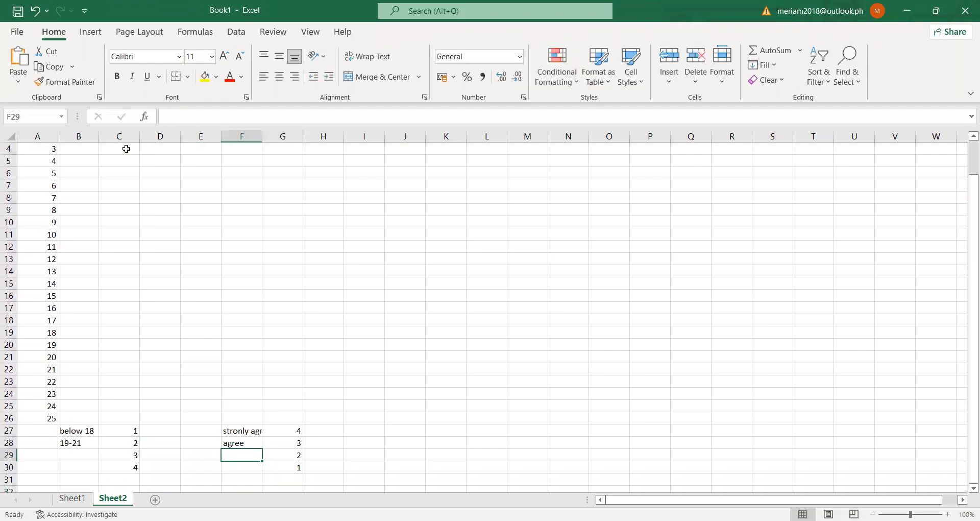
{"action": "type", "text": "disagree"}
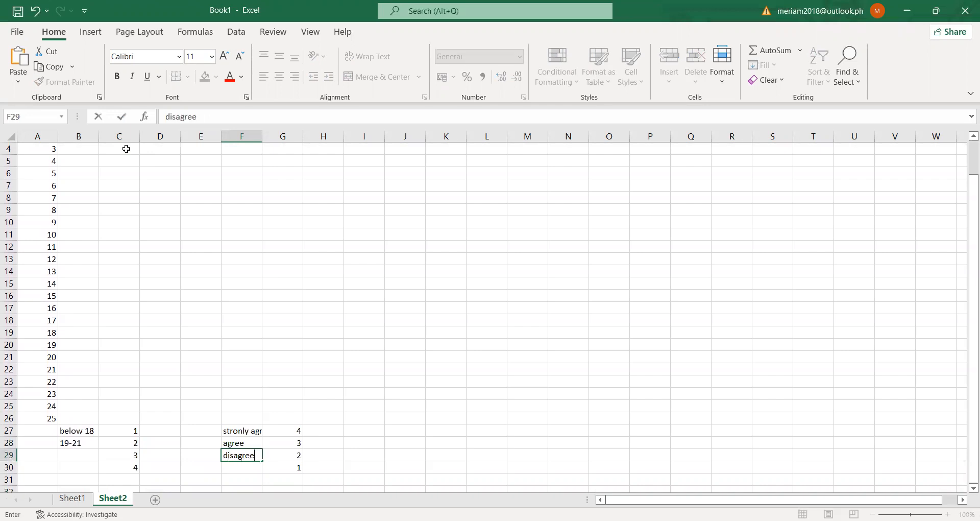
{"action": "key", "text": "Return"}
{"action": "type", "text": "strongly disagree"}
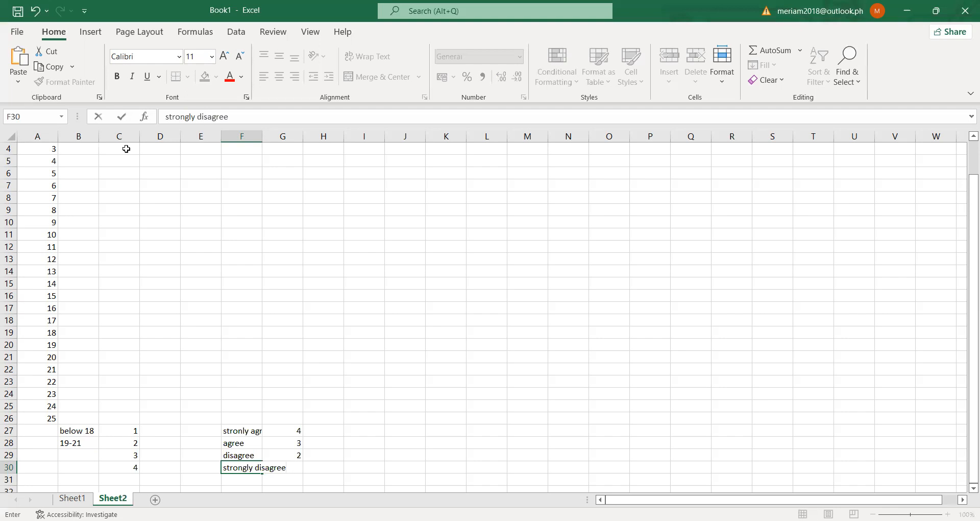
{"action": "key", "text": "Tab"}
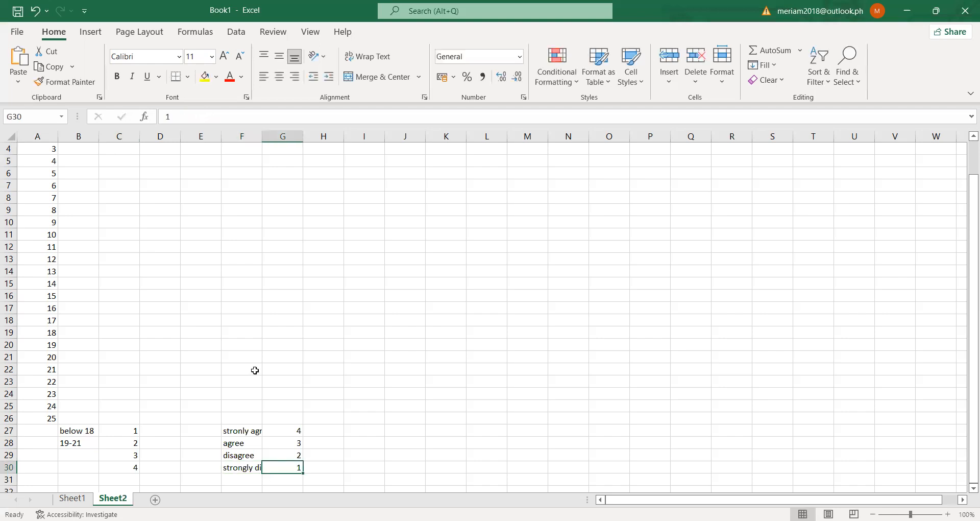
Step: Add the survey statement "I am always happy" as the column heading in cell C1
{"action": "left_click", "coordinate": [293, 431]}
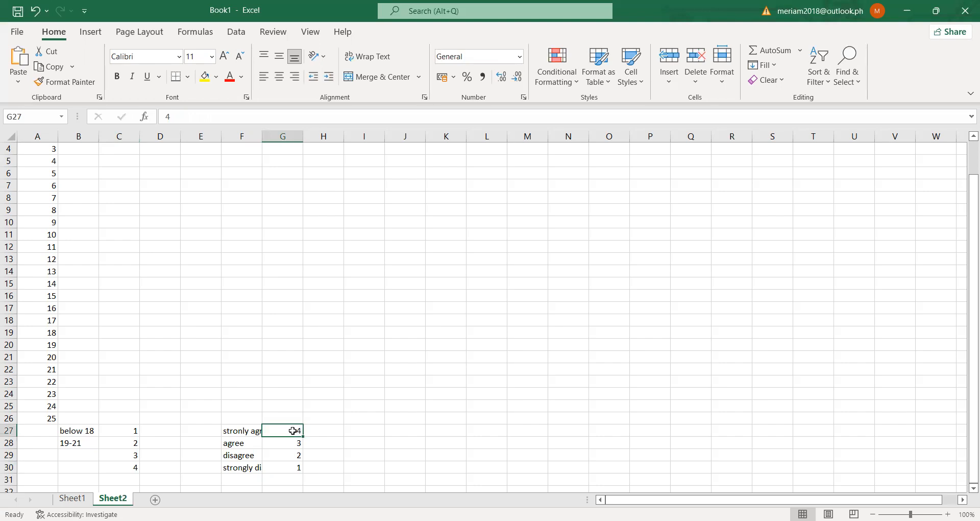
{"action": "left_click_drag", "start_coordinate": [967, 378], "coordinate": [966, 333]}
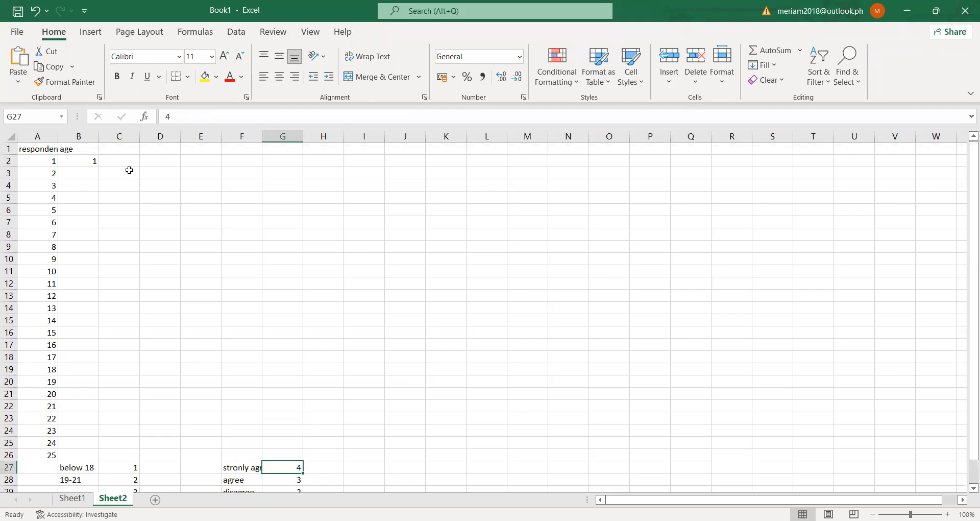
{"action": "left_click", "coordinate": [123, 150]}
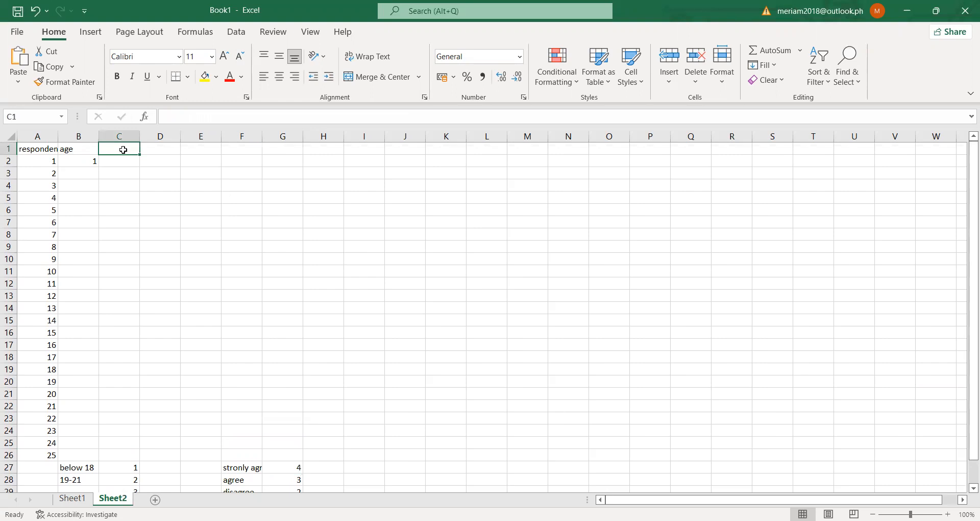
{"action": "type", "text": "l am"}
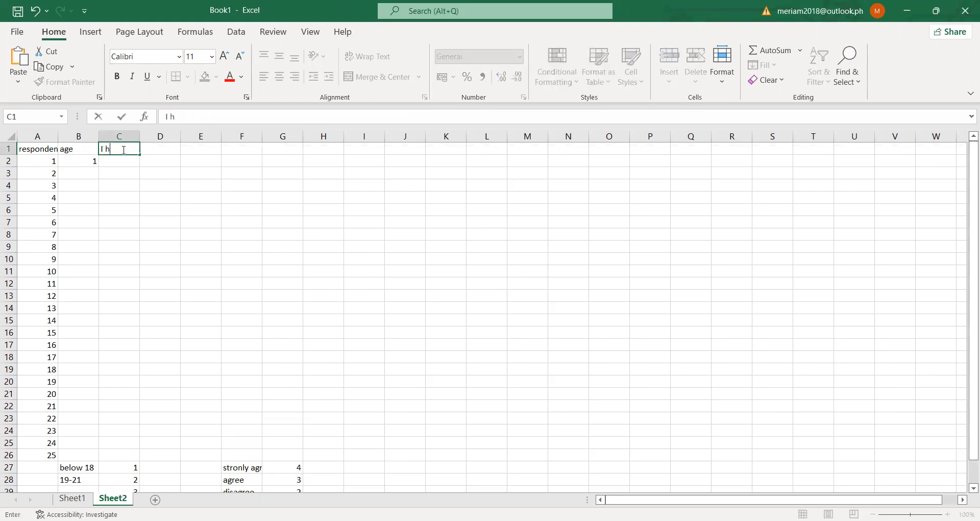
{"action": "type", "text": "ys happy"}
{"action": "key", "text": "Return"}
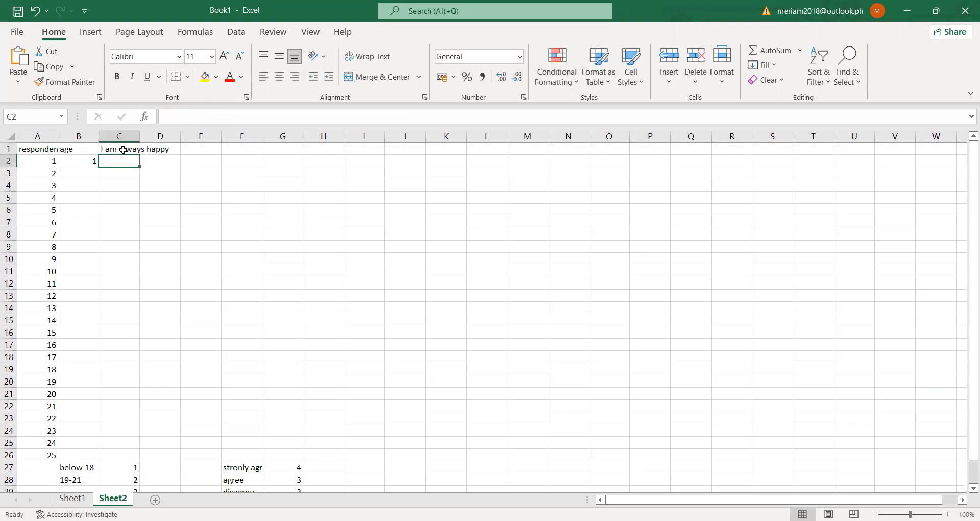
Step: Enter response codes 3, 3, 4, 2 and 2 for respondents 1 to 5 in C2:C6
{"action": "key", "text": "Up"}
{"action": "key", "text": "Down"}
{"action": "left_click_drag", "start_coordinate": [966, 258], "coordinate": [966, 261]}
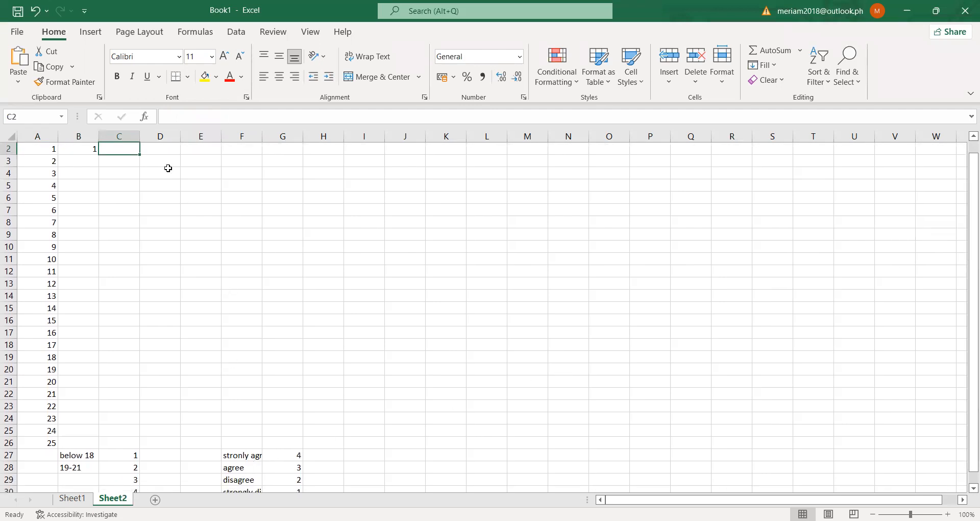
{"action": "type", "text": "3"}
{"action": "key", "text": "Return"}
{"action": "type", "text": "3"}
{"action": "key", "text": "Return"}
{"action": "type", "text": "4"}
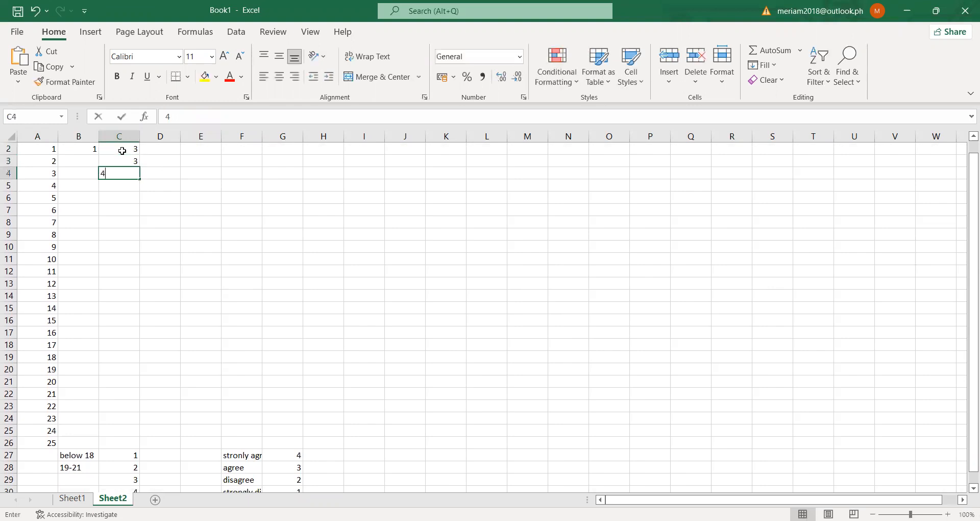
{"action": "key", "text": "Return"}
{"action": "type", "text": "2"}
{"action": "key", "text": "Return"}
{"action": "type", "text": "2"}
{"action": "key", "text": "Return"}
Step: Enter response codes 2, 1 and 1 for respondents 6 to 8 in C7:C9
{"action": "key", "text": "Return"}
{"action": "type", "text": "1"}
{"action": "key", "text": "Return"}
{"action": "key", "text": "Up"}
{"action": "key", "text": "Up"}
{"action": "type", "text": "2"}
{"action": "key", "text": "Return"}
{"action": "key", "text": "Return"}
{"action": "type", "text": "1"}
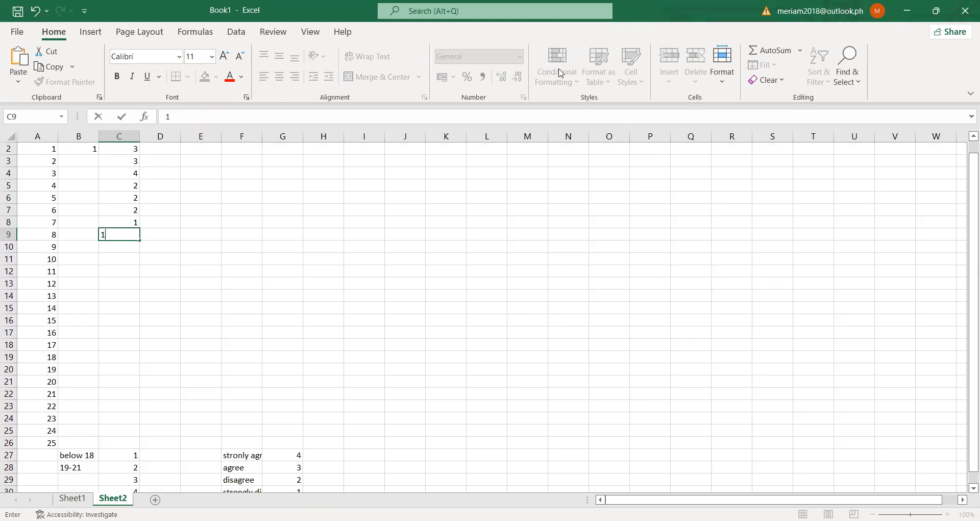
{"action": "left_click_drag", "start_coordinate": [968, 238], "coordinate": [967, 185]}
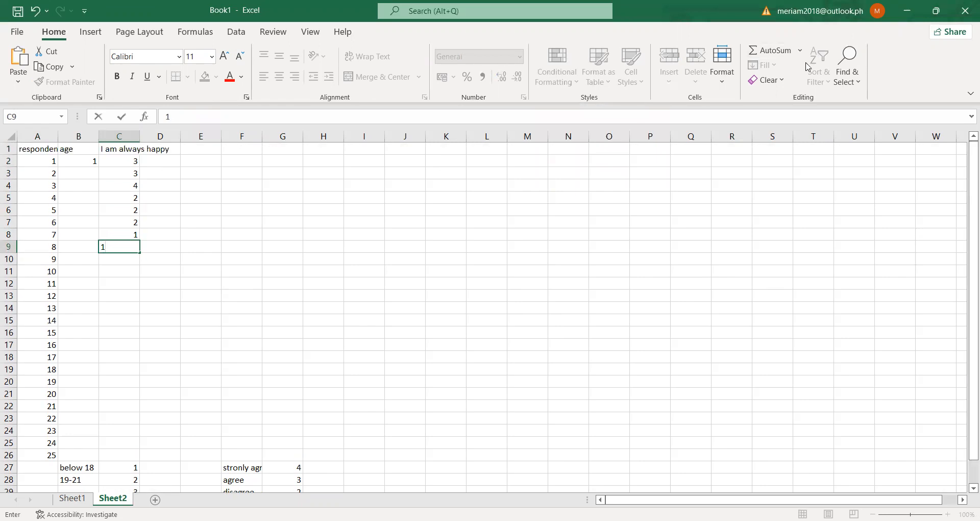